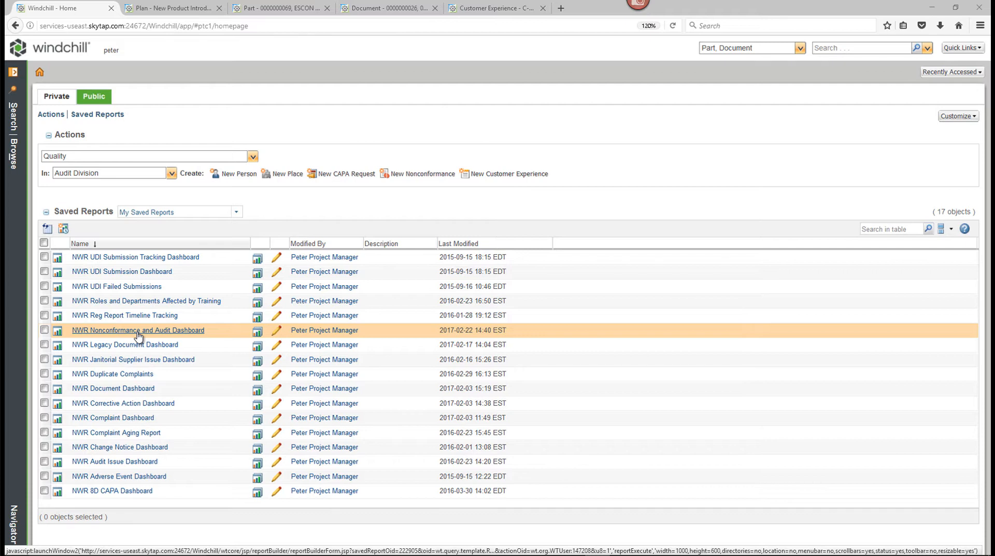
- Open the NWR Nonconformance and Audit Dashboard report and filter its results to the ESCON C500 part
{"action": "left_click", "coordinate": [137, 331]}
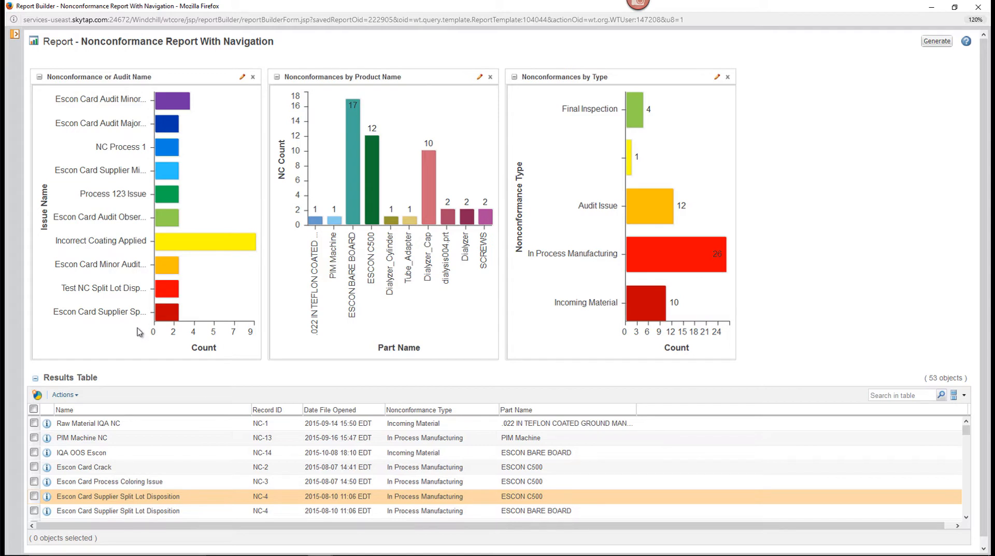
{"action": "mouse_move", "coordinate": [166, 222]}
{"action": "left_click", "coordinate": [168, 241]}
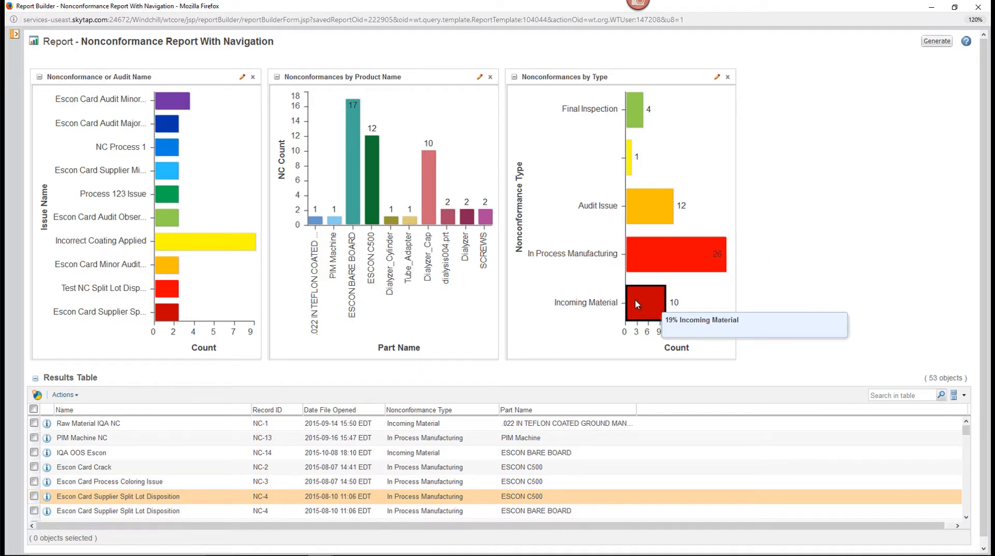
{"action": "left_click", "coordinate": [376, 210]}
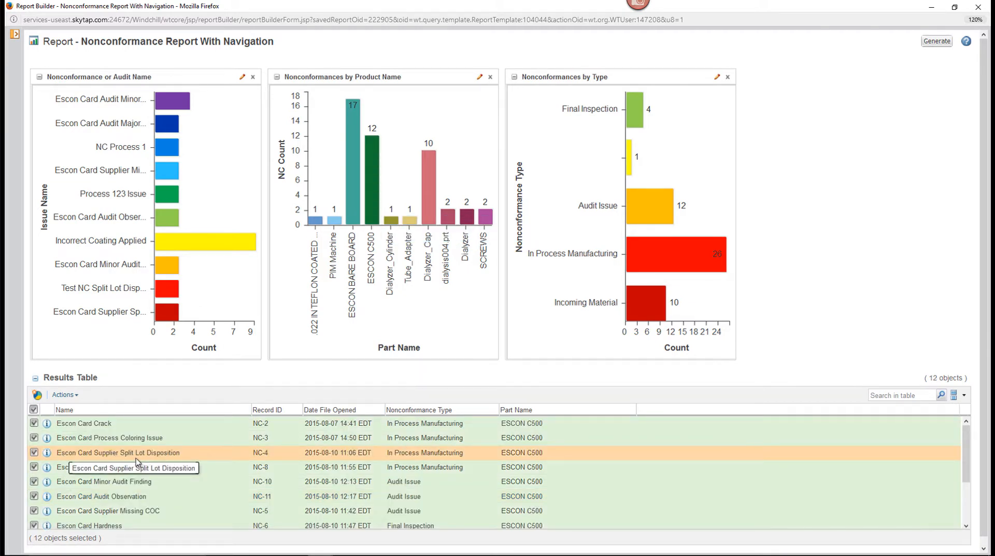
- Open the NC-4 Escon Card Supplier Split Lot Disposition record in a maximized window and check its life cycle diagram
{"action": "left_click", "coordinate": [46, 453]}
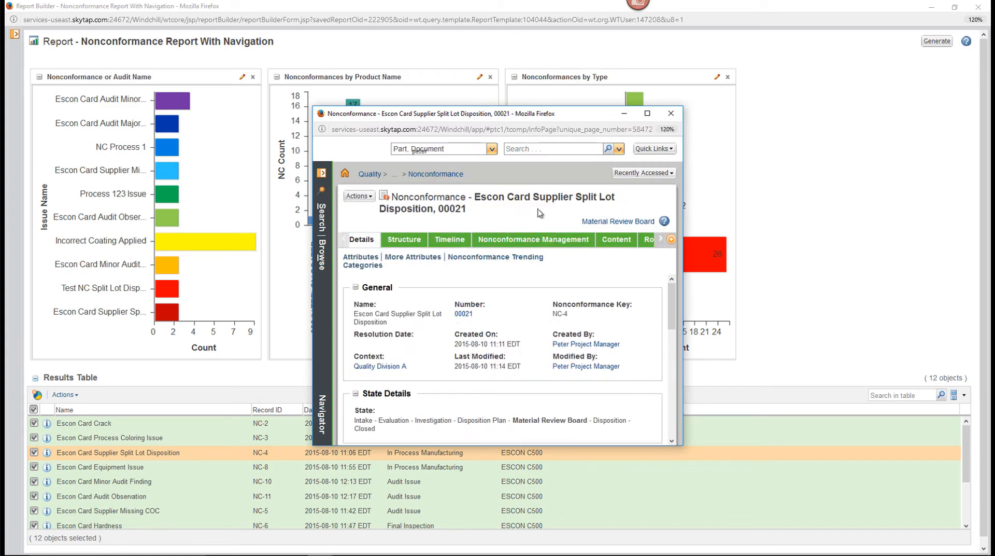
{"action": "left_click_drag", "start_coordinate": [587, 115], "coordinate": [544, 7]}
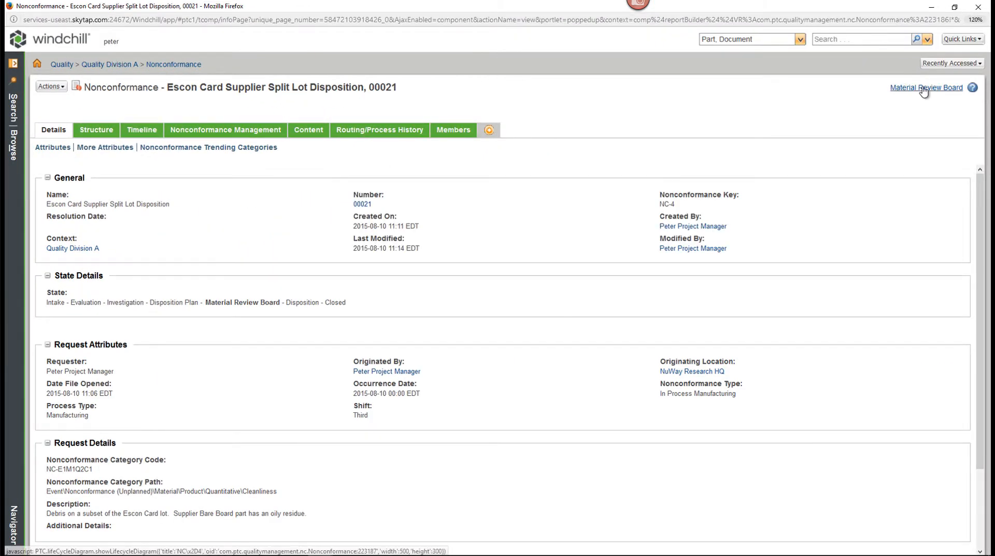
{"action": "left_click", "coordinate": [924, 89]}
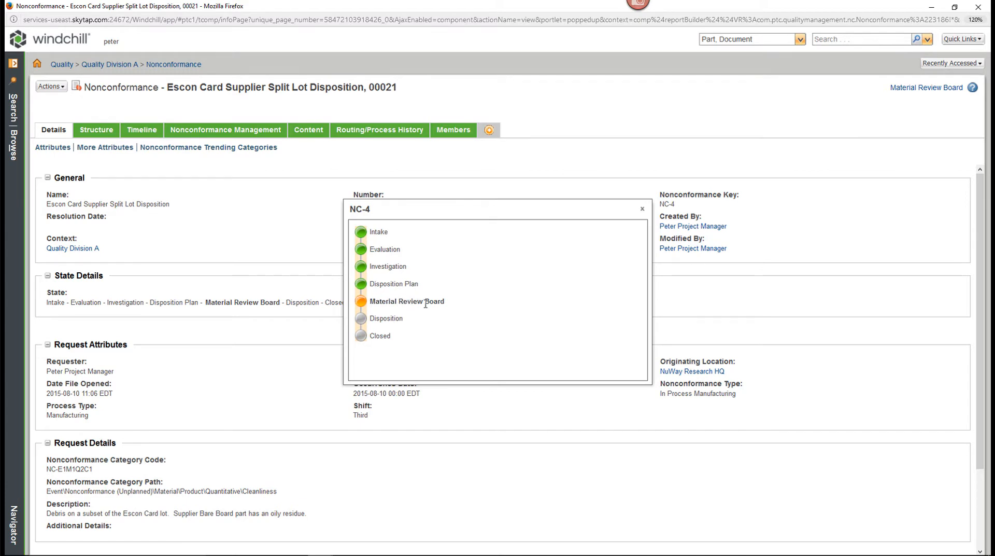
{"action": "left_click", "coordinate": [641, 209]}
- Show the disposition plan in the nonconformance's object structure
{"action": "left_click", "coordinate": [109, 134]}
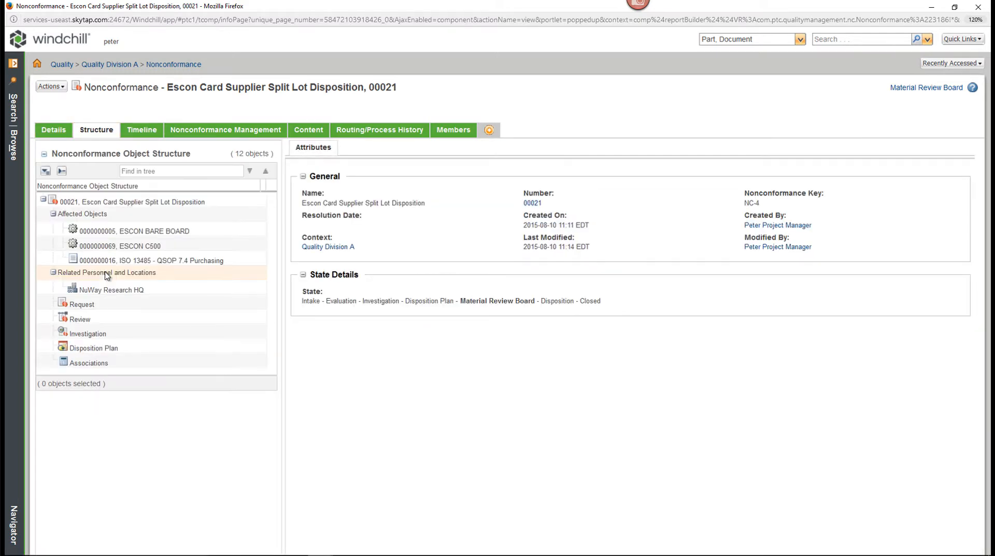
{"action": "left_click", "coordinate": [105, 347]}
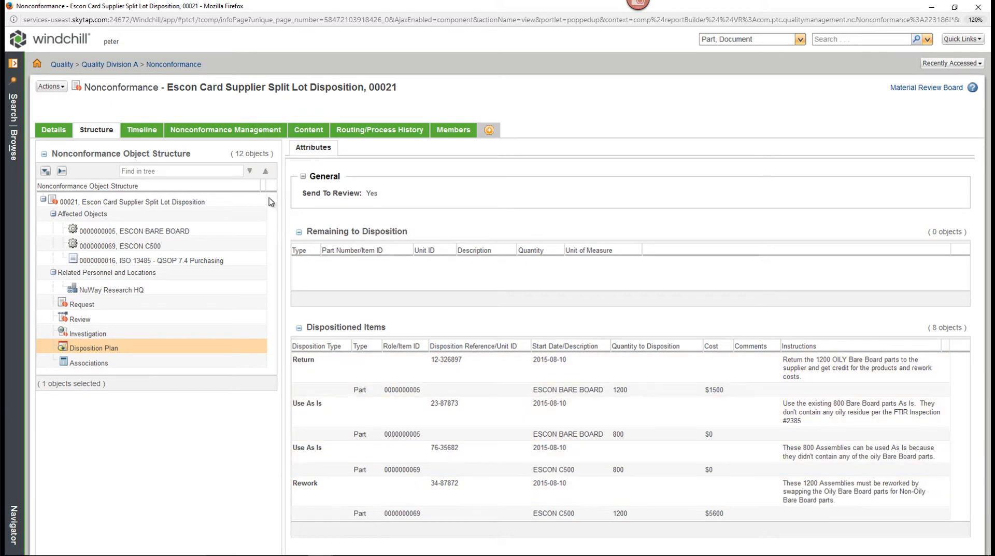
- Open the ESCON C500 part from the nonconformance's affected objects and show its quality information
{"action": "left_click", "coordinate": [238, 130]}
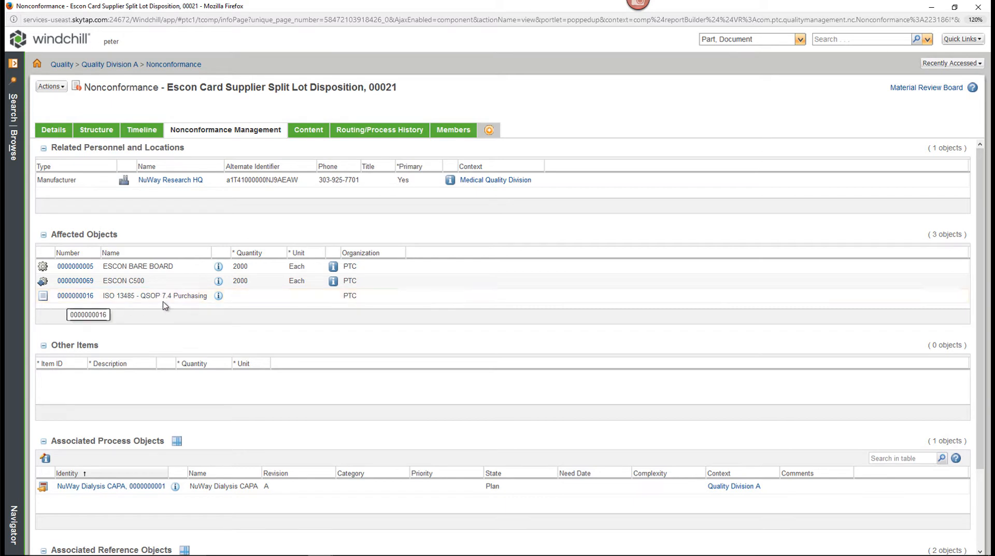
{"action": "left_click", "coordinate": [217, 283]}
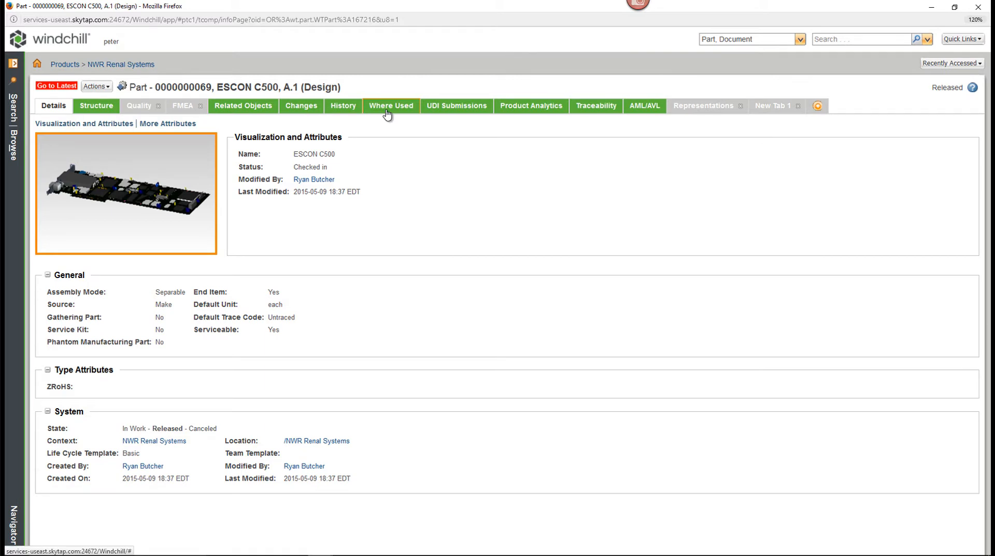
{"action": "left_click", "coordinate": [140, 108]}
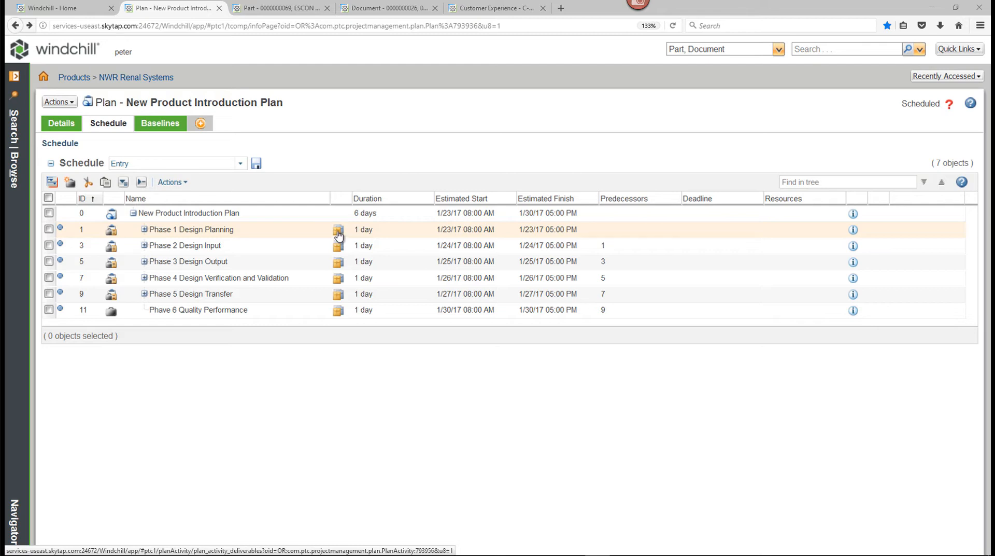
- Show the deliverables associated with Phase 1 Design Planning in the New Product Introduction Plan
{"action": "left_click", "coordinate": [338, 231]}
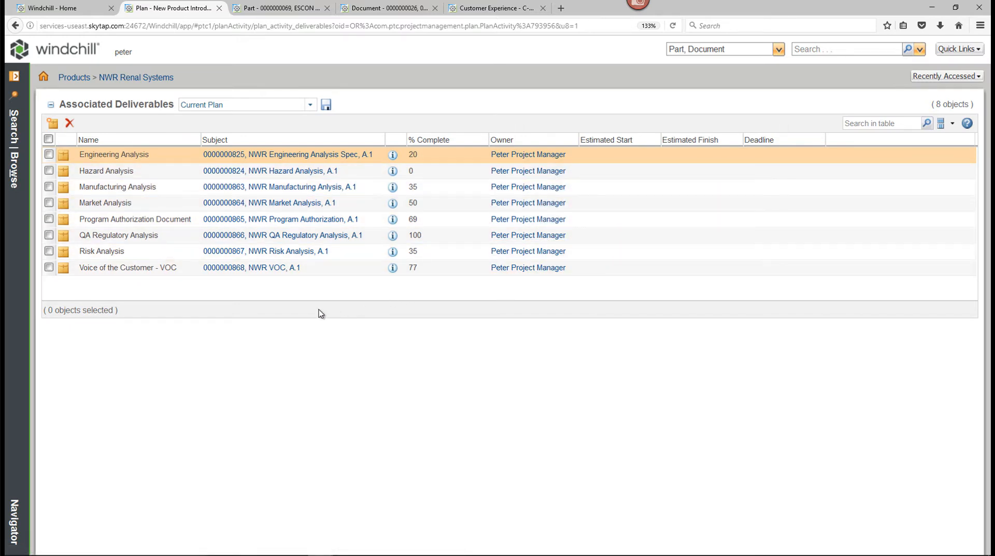
- Review the FMEA entries of the ESCON C500 A.3 part, followed by its quality issues and change records
{"action": "left_click", "coordinate": [275, 12]}
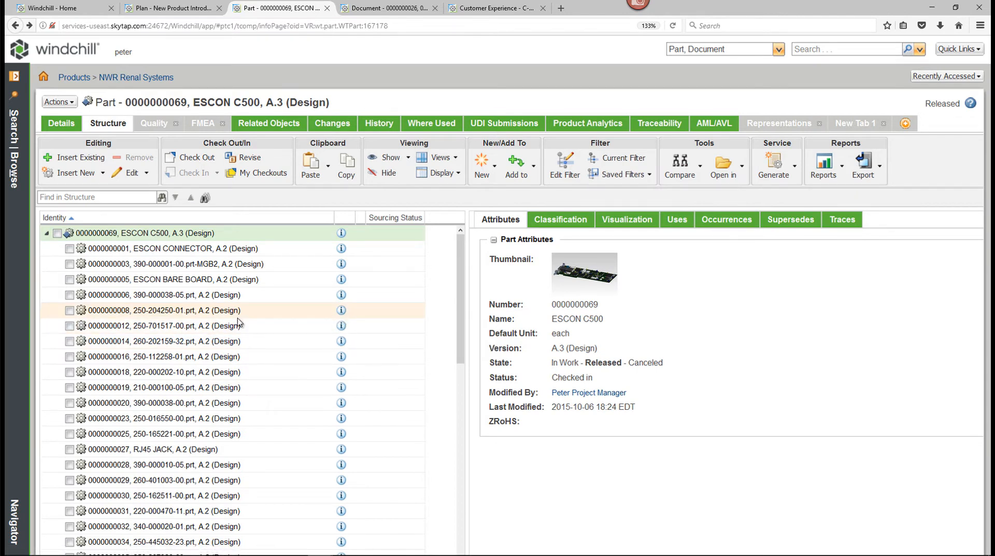
{"action": "left_click", "coordinate": [202, 127]}
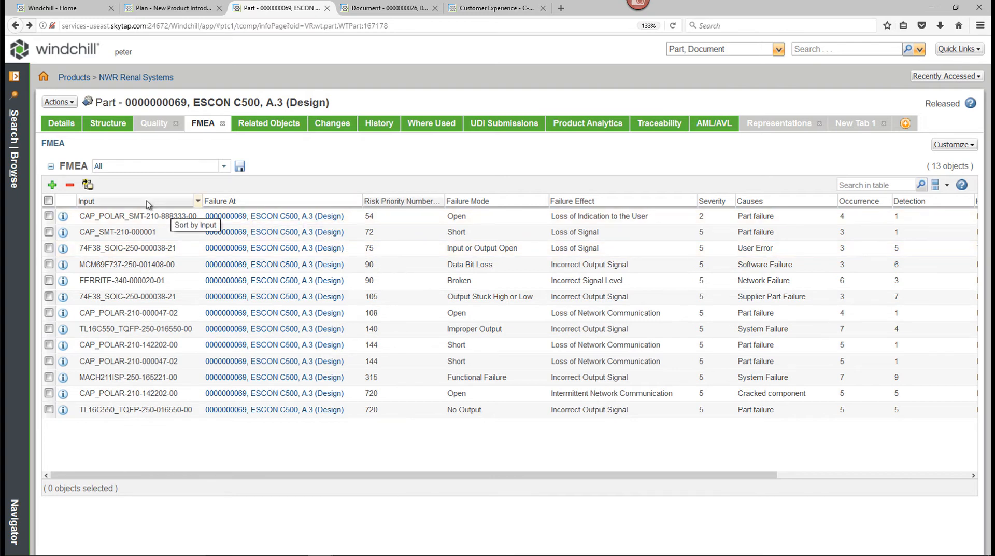
{"action": "left_click", "coordinate": [150, 124]}
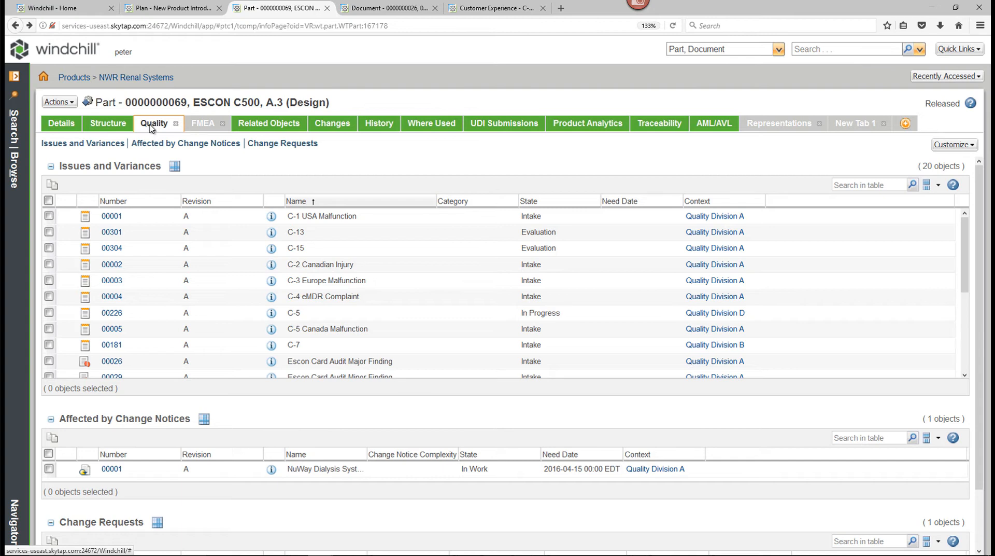
- View the ISO 13485 Quality Manual structure and the complaints process flow in Adobe Acrobat, then return to the browser
{"action": "left_click", "coordinate": [393, 8]}
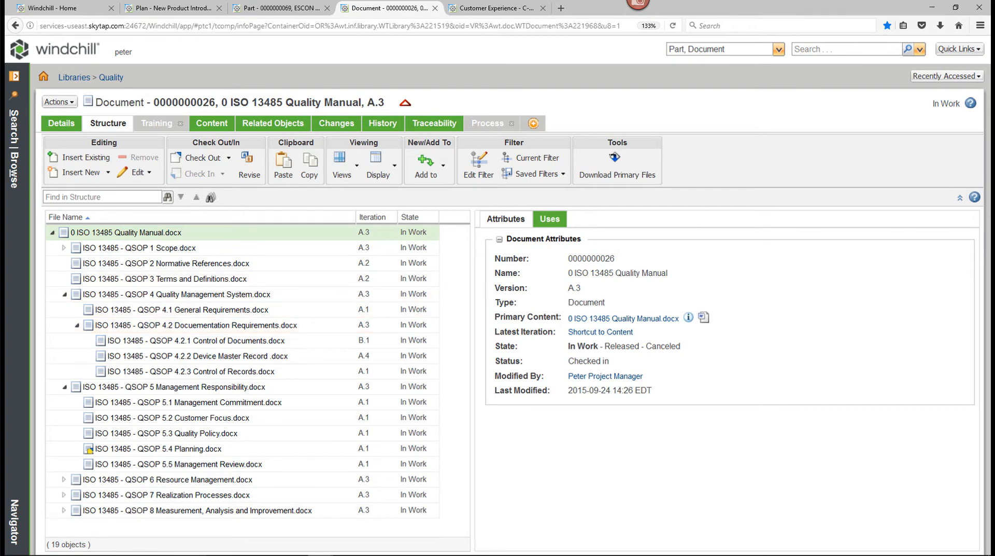
{"action": "key", "text": "alt+Tab"}
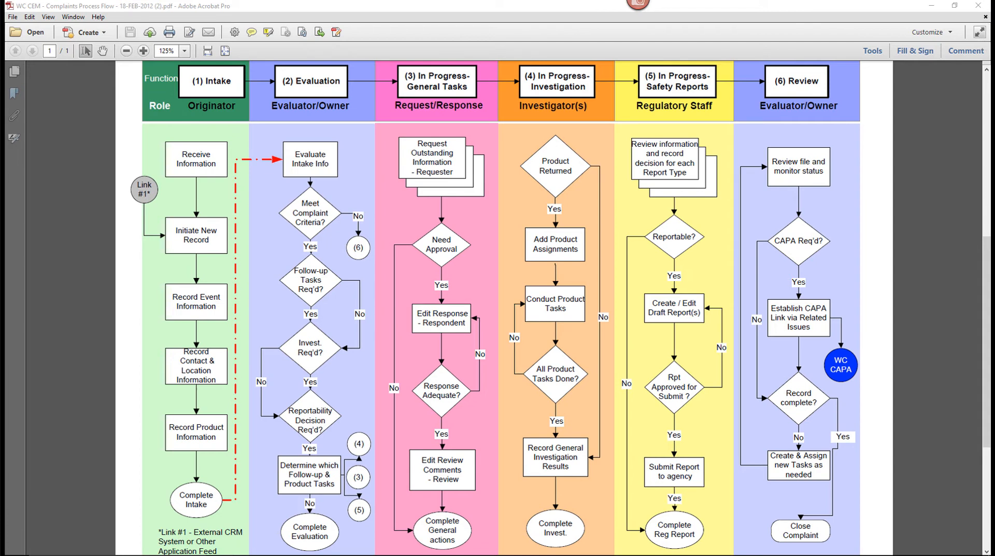
{"action": "key", "text": "alt+Tab"}
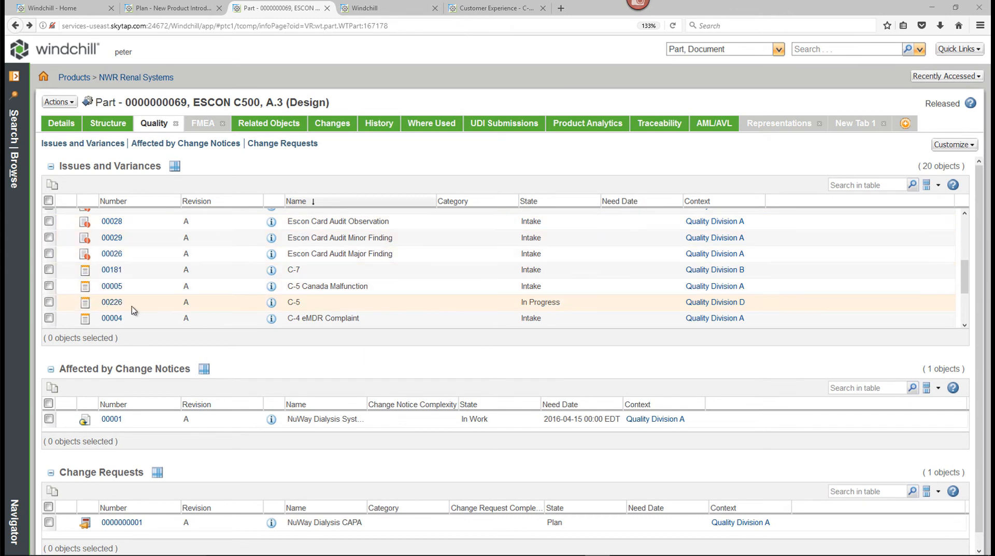
- Open the C-4 eMDR Complaint from the part's issues and review its product investigation and its regulatory decision
{"action": "left_click", "coordinate": [271, 319]}
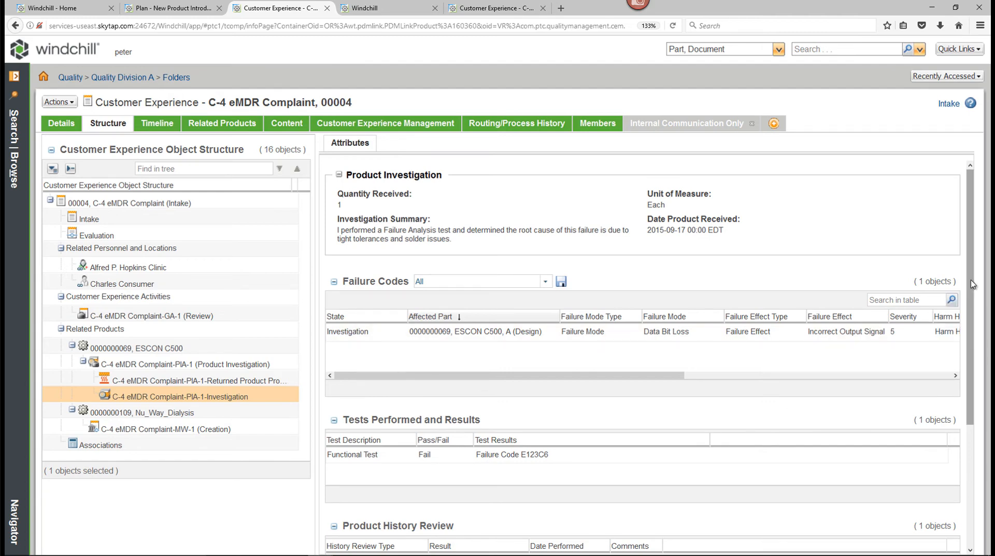
{"action": "scroll", "coordinate": [973, 321], "scroll_direction": "down", "scroll_amount": 3}
{"action": "scroll", "coordinate": [976, 383], "scroll_direction": "down", "scroll_amount": 3}
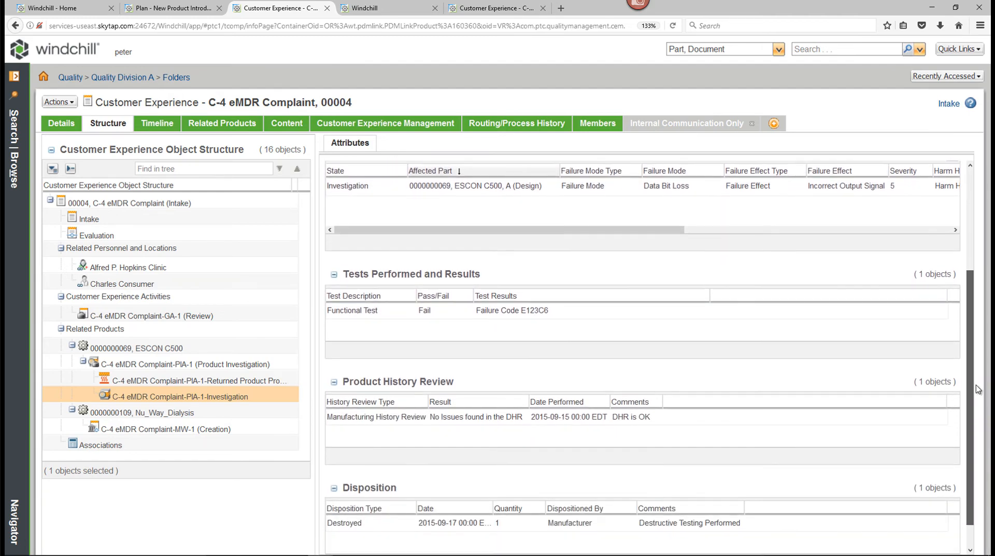
{"action": "scroll", "coordinate": [975, 404], "scroll_direction": "down", "scroll_amount": 5}
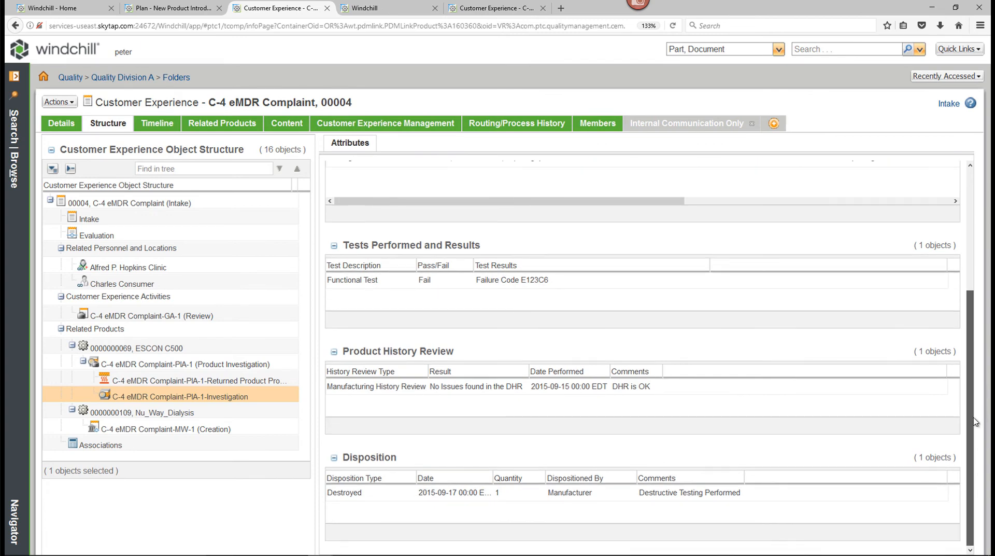
{"action": "scroll", "coordinate": [971, 402], "scroll_direction": "up", "scroll_amount": 5}
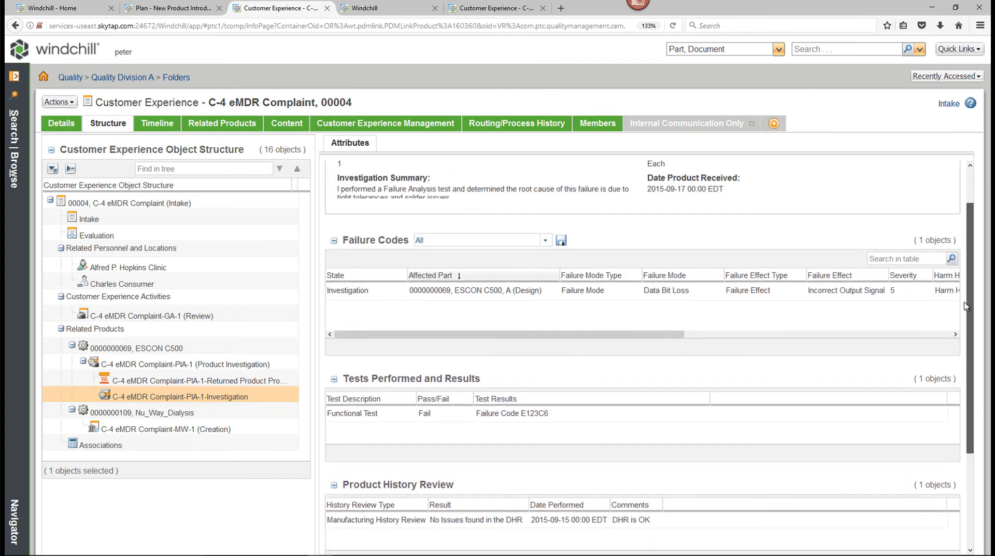
{"action": "left_click", "coordinate": [192, 432]}
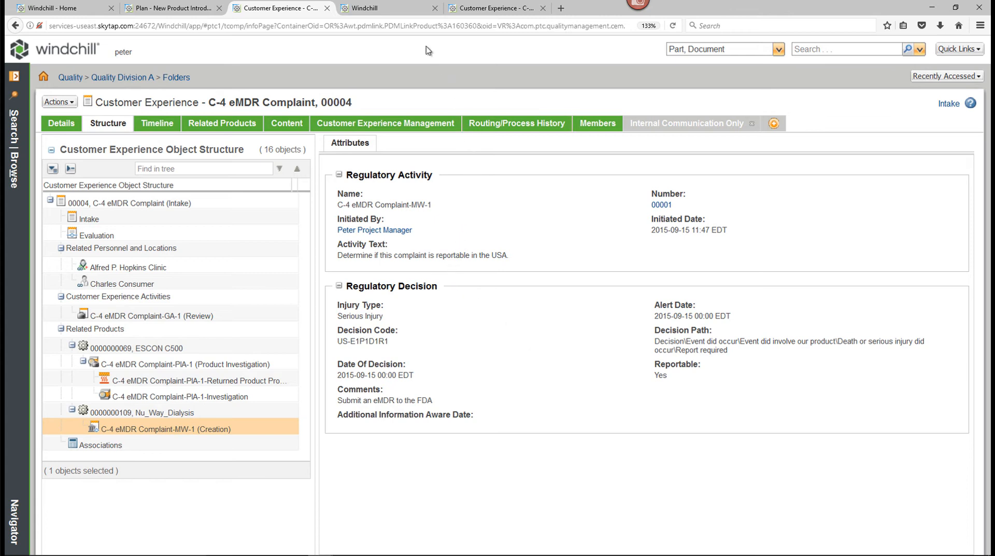
- Open the CAPA Action Plan task's plan details and check the action types available for the planned corrective action
{"action": "left_click", "coordinate": [387, 8]}
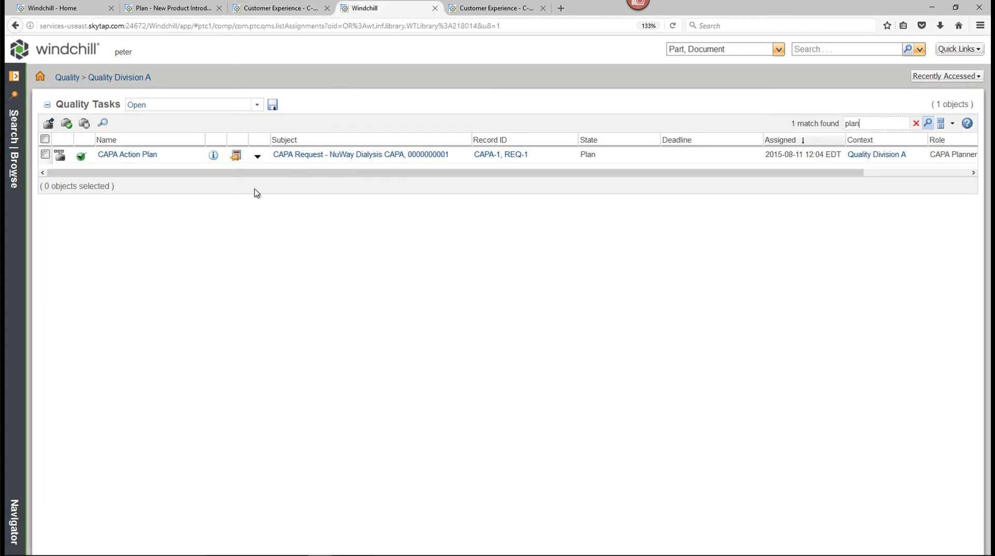
{"action": "right_click", "coordinate": [196, 157]}
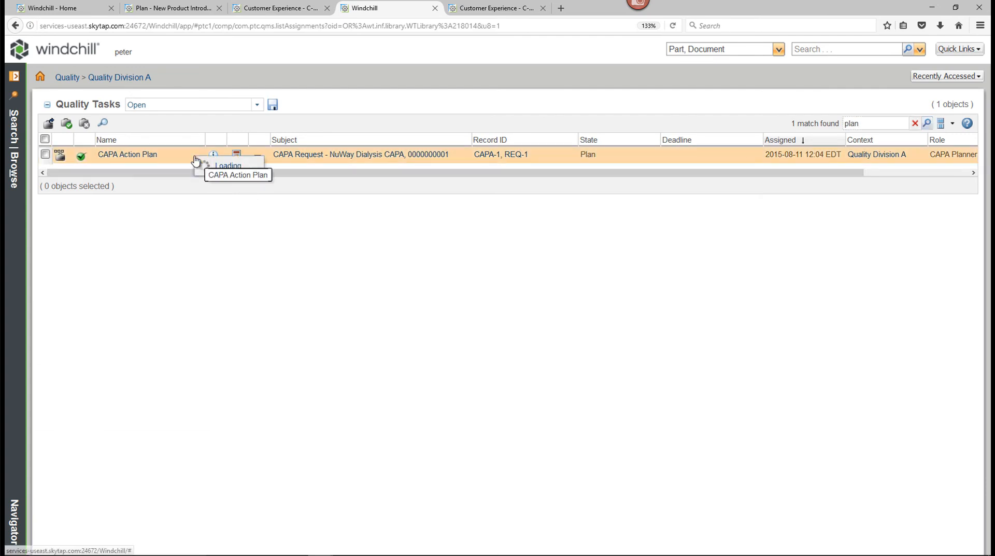
{"action": "left_click", "coordinate": [239, 217]}
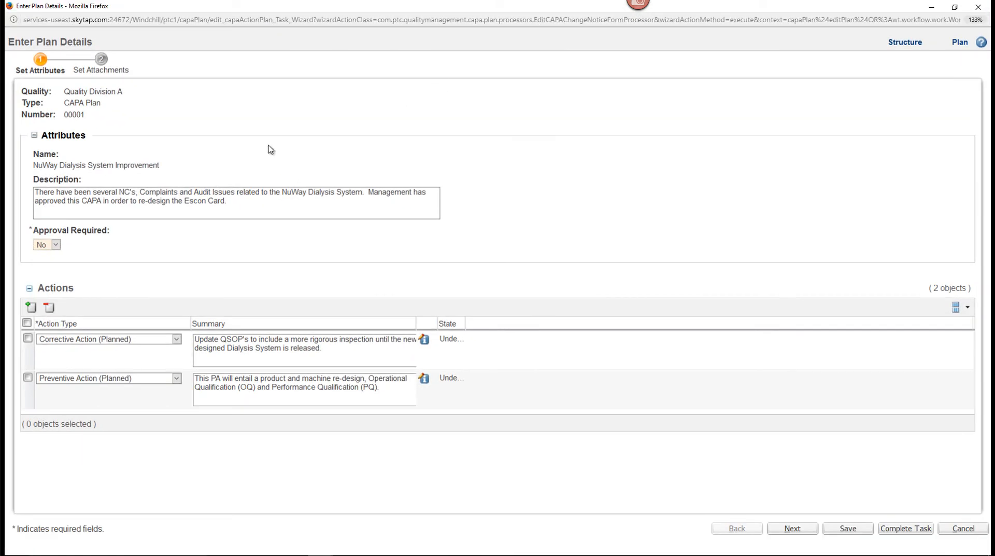
{"action": "left_click", "coordinate": [164, 340]}
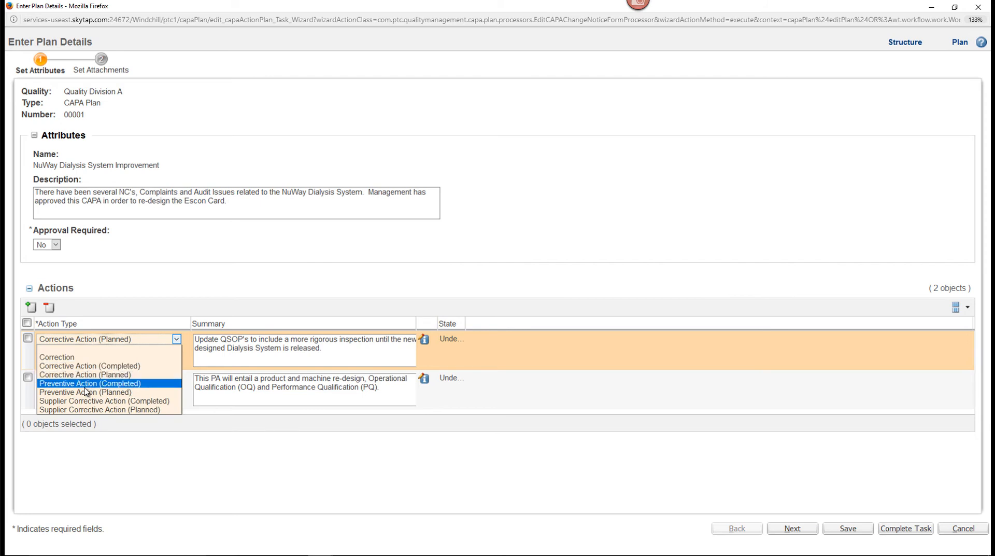
{"action": "left_click", "coordinate": [175, 254]}
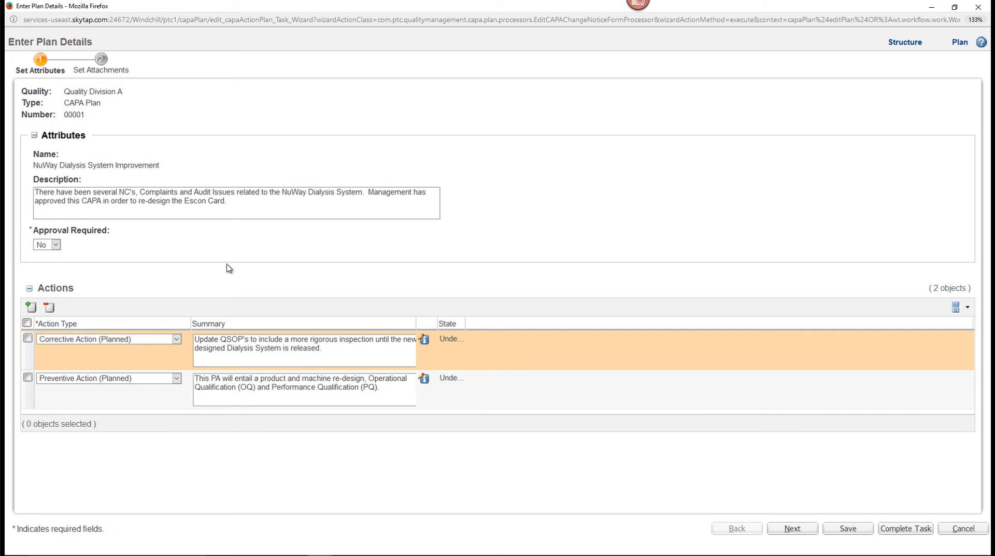
- Open the planned corrective action's details, set Change Notice Required to Yes, and check the change notice context choices
{"action": "left_click", "coordinate": [424, 340]}
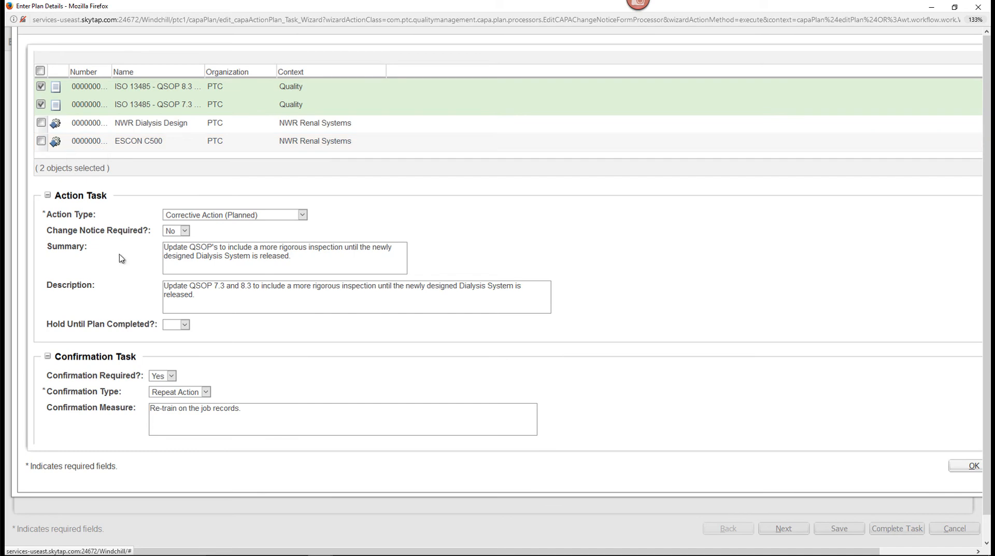
{"action": "left_click", "coordinate": [188, 232]}
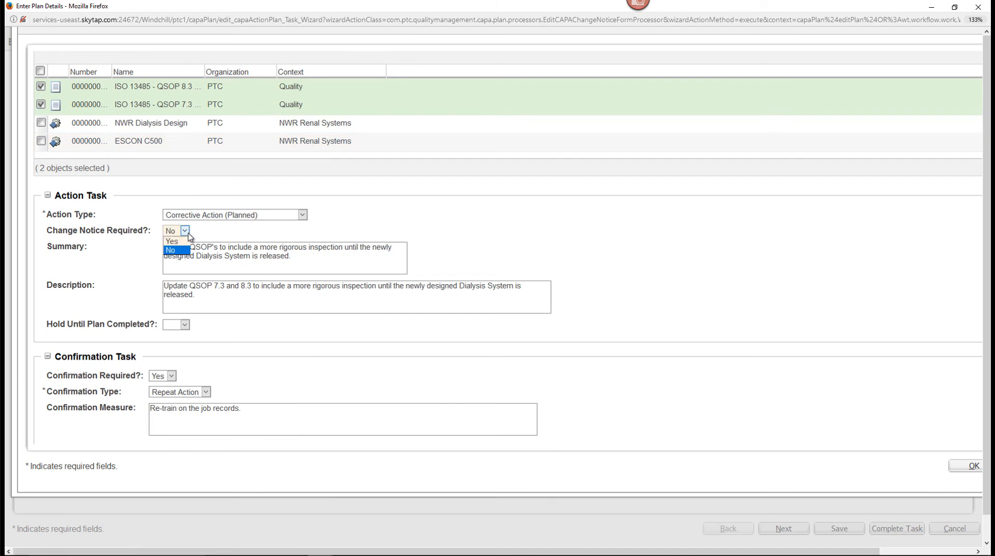
{"action": "left_click", "coordinate": [171, 242]}
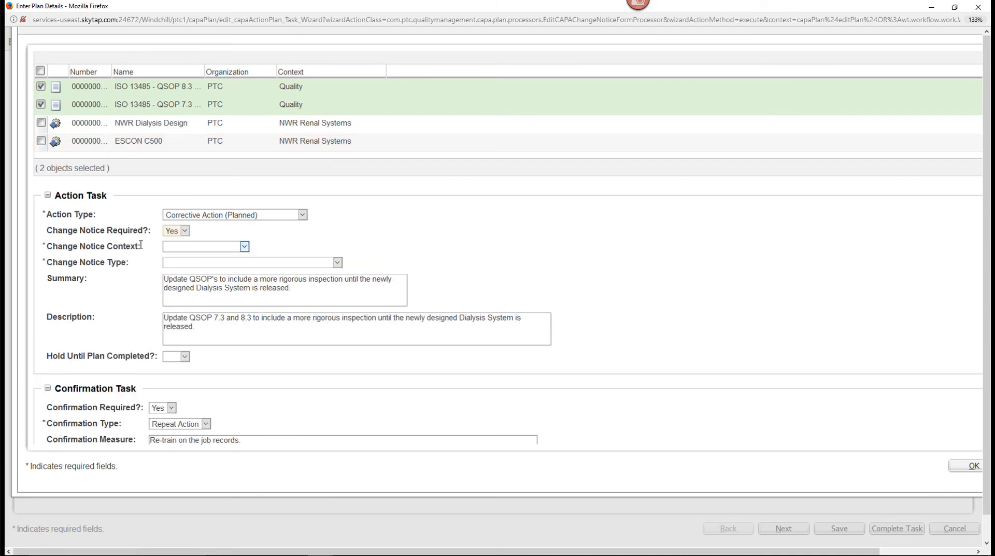
{"action": "left_click", "coordinate": [183, 247]}
{"action": "left_click", "coordinate": [143, 247]}
{"action": "left_click", "coordinate": [932, 8]}
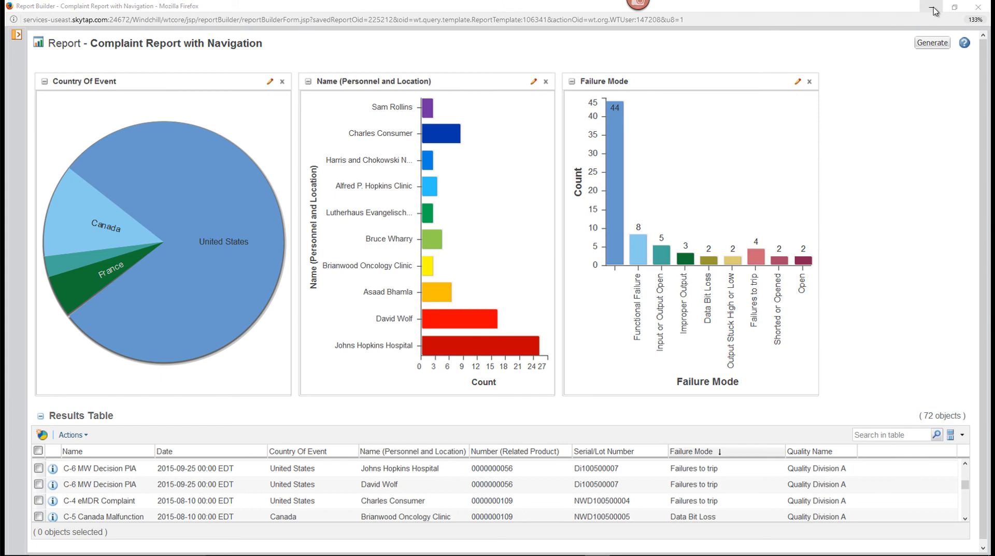
{"action": "left_click", "coordinate": [933, 9]}
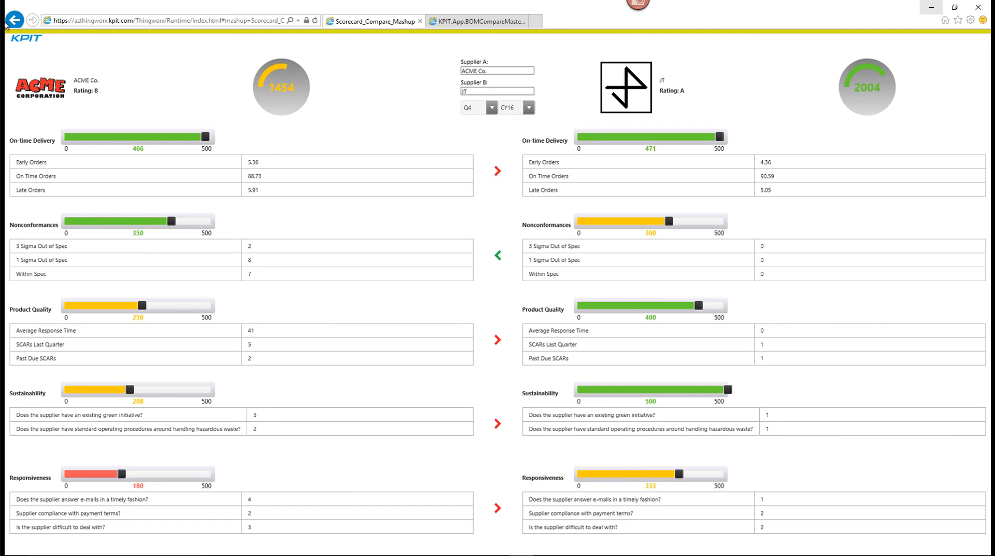
{"action": "left_click", "coordinate": [479, 24]}
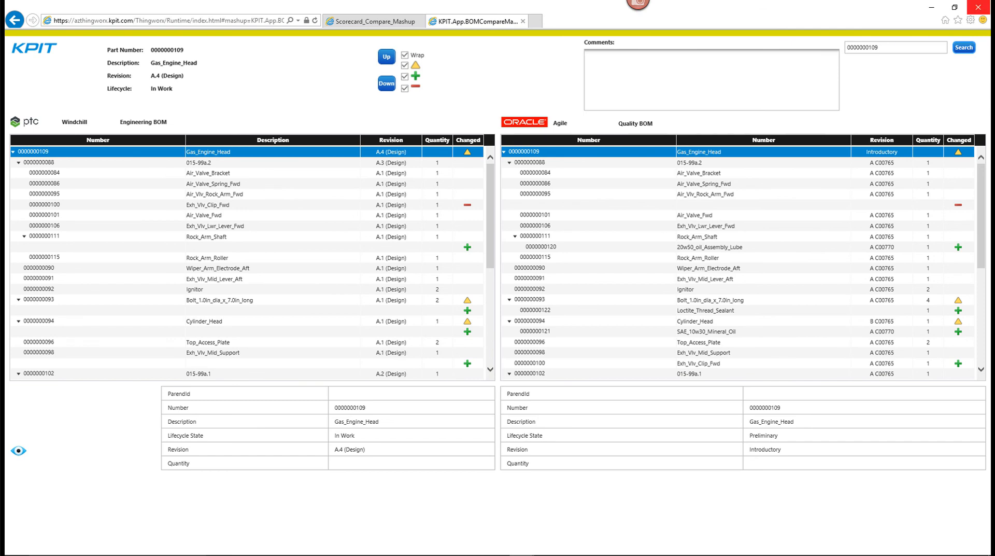
{"action": "left_click", "coordinate": [977, 6]}
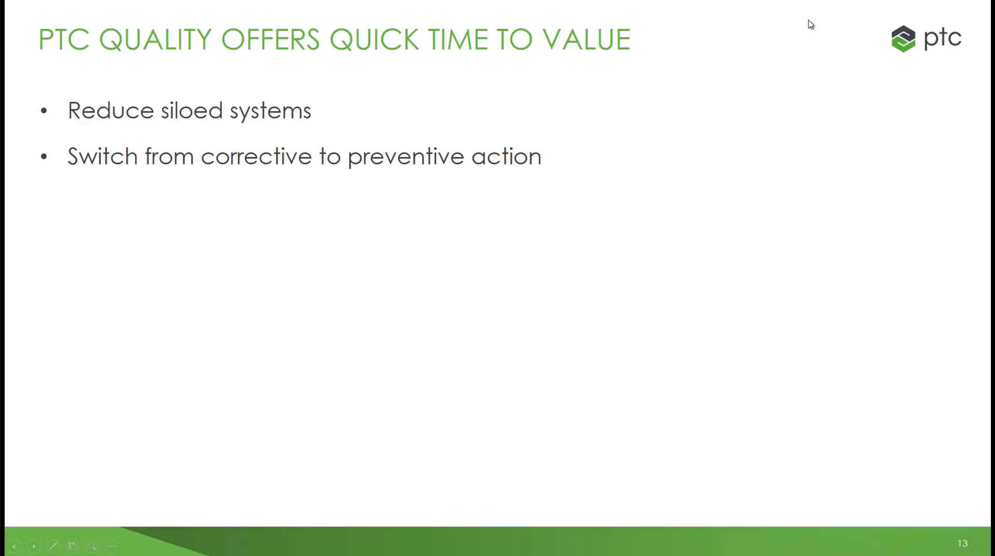